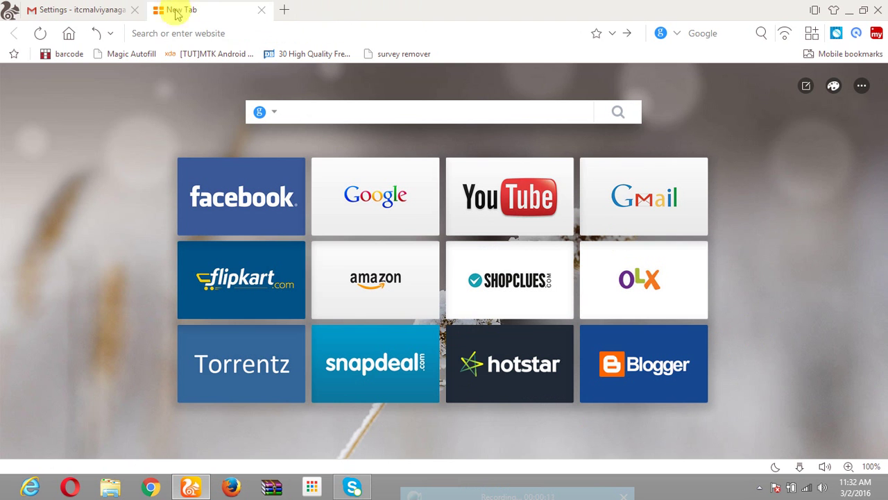
# Close the Gmail settings tab and open google.com in the remaining tab.
pyautogui.click(134, 10)
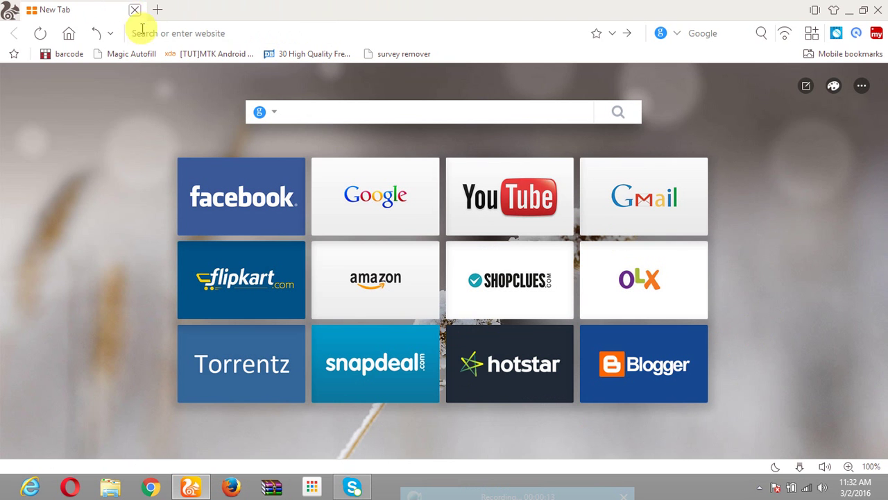
pyautogui.click(175, 34)
pyautogui.write('google.com/')
pyautogui.press('Return')
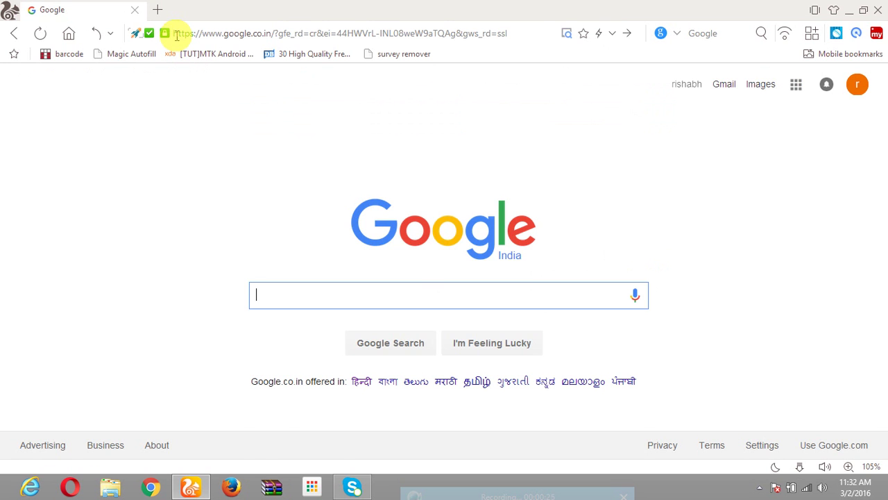
# Search Google for "flight booking".
pyautogui.press('BackSpace')
pyautogui.write('light')
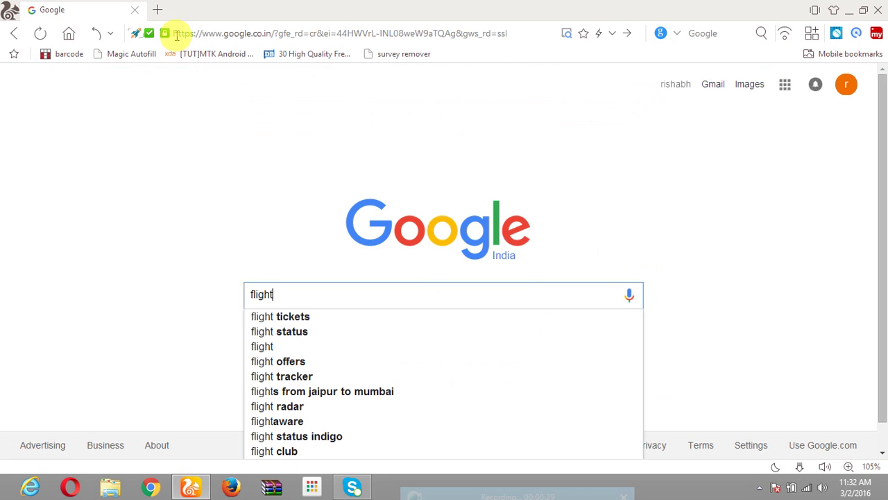
pyautogui.write(' booking')
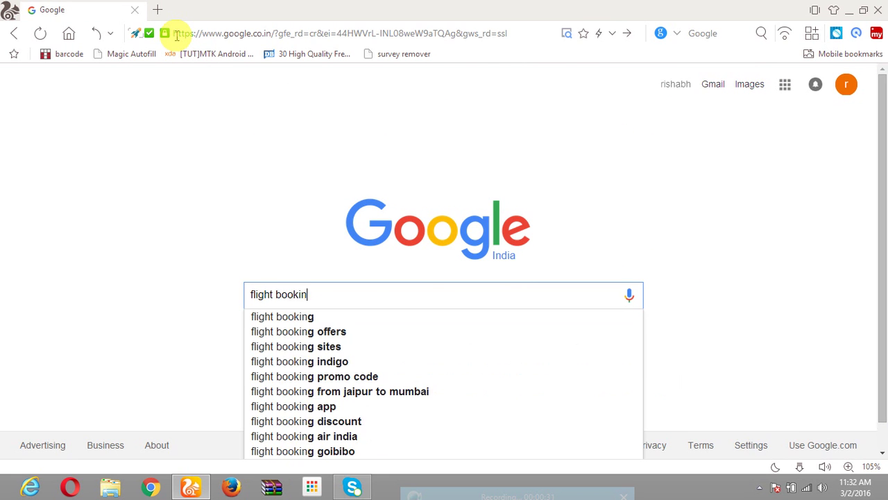
pyautogui.press('Return')
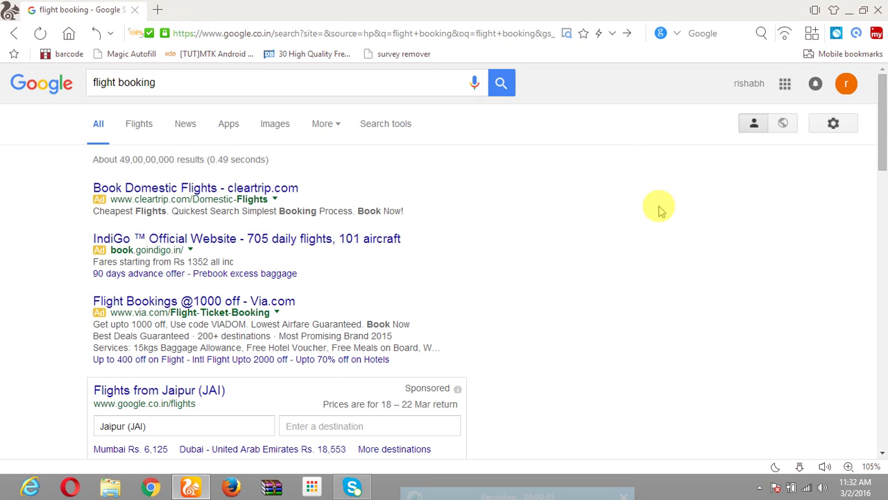
# Open the organic MakeMyTrip, Yatra, Cleartrip and SpiceJet flight booking results in separate background tabs.
pyautogui.scroll(-4, 884, 145)
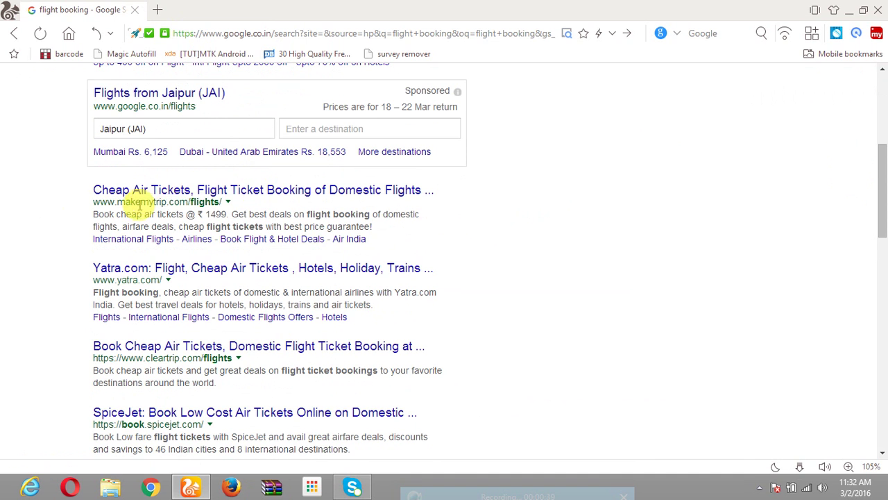
pyautogui.middleClick(184, 192)
pyautogui.middleClick(197, 267)
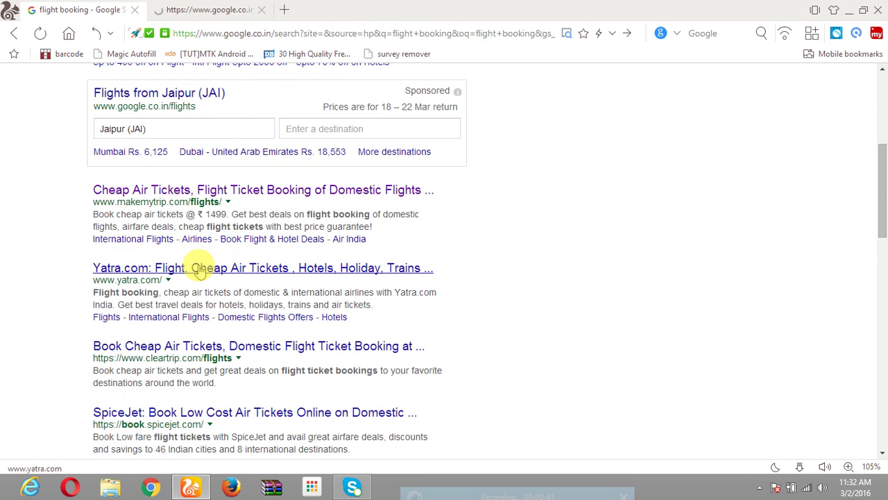
pyautogui.middleClick(216, 352)
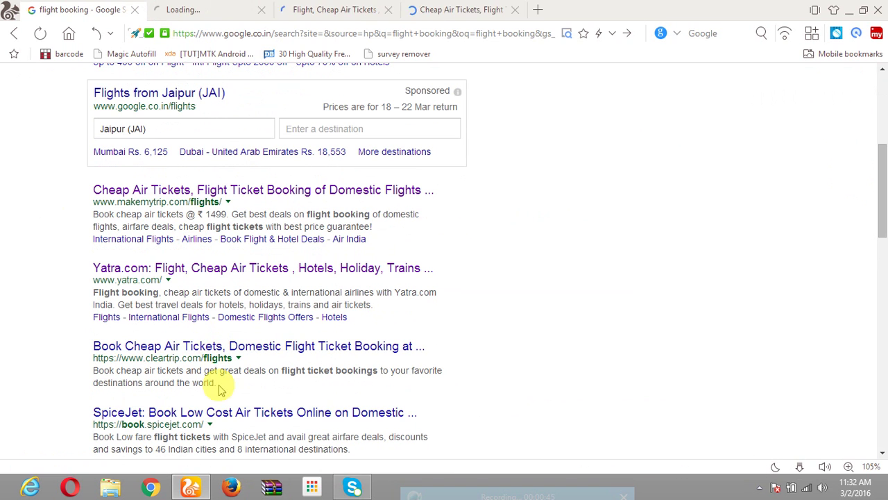
pyautogui.middleClick(222, 414)
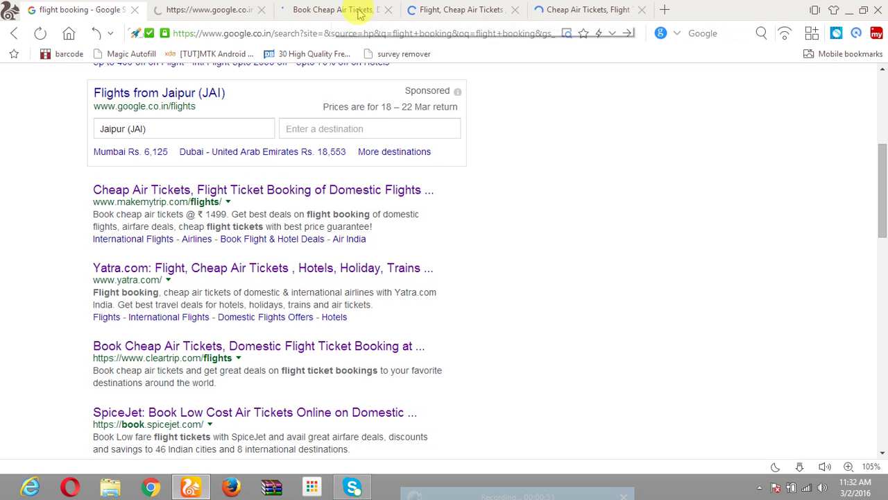
# Check the opened travel sites, close the SpiceJet page and switch to the Yatra page.
pyautogui.click(315, 9)
pyautogui.click(482, 11)
pyautogui.click(559, 9)
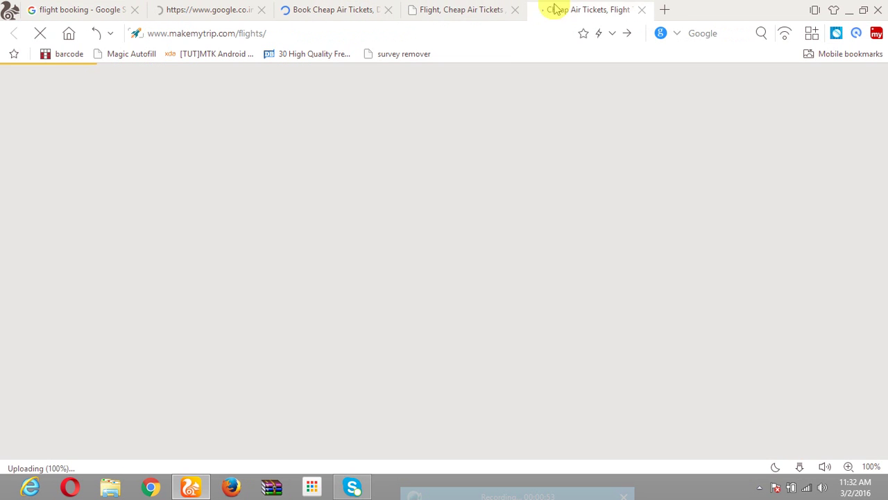
pyautogui.click(476, 13)
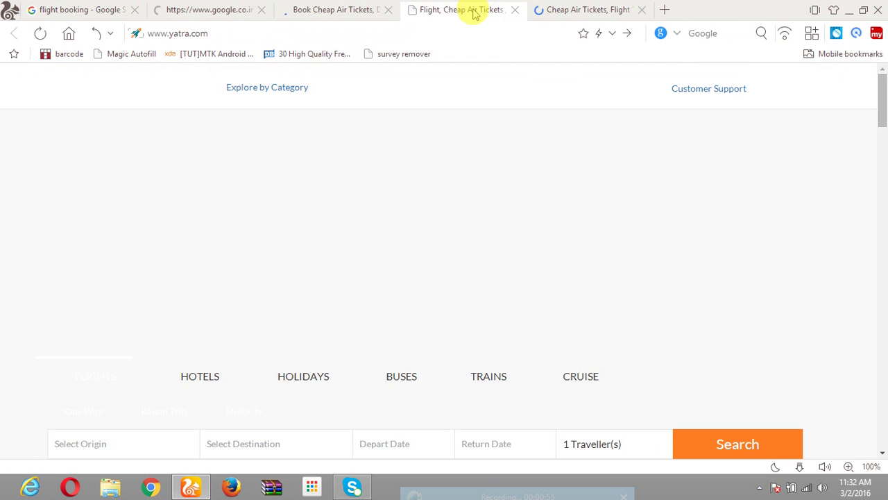
pyautogui.click(206, 16)
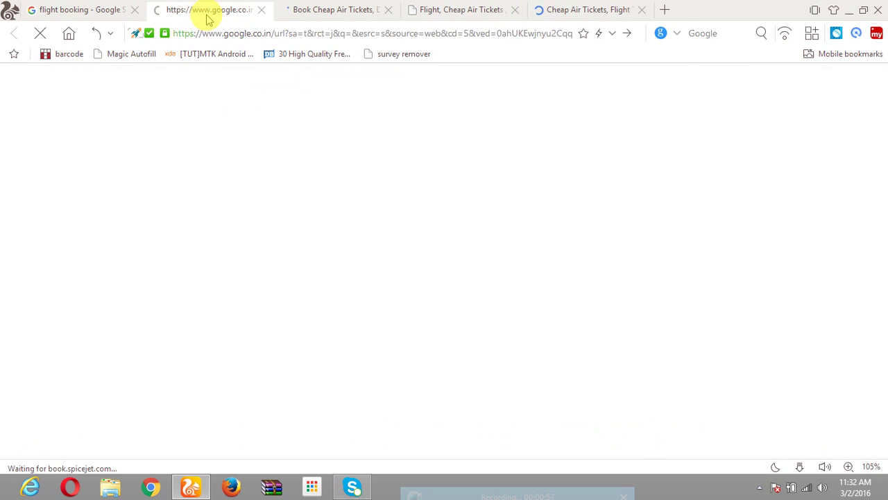
pyautogui.click(260, 13)
pyautogui.click(345, 14)
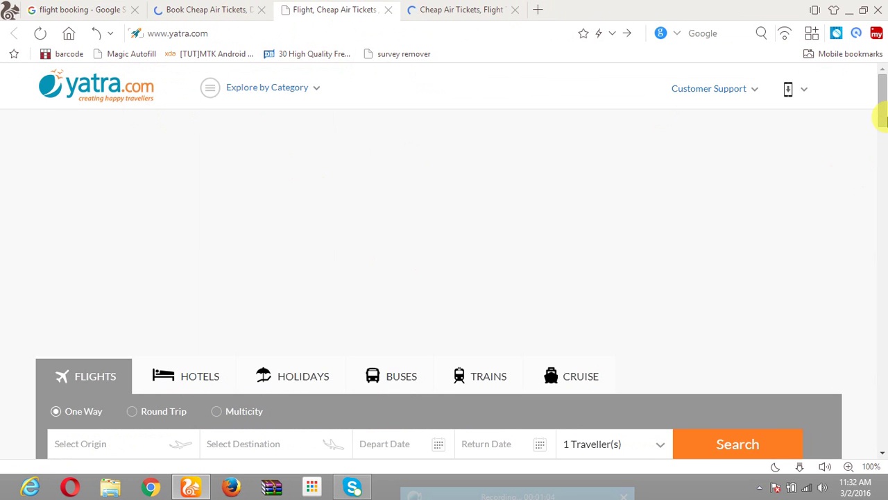
# Set the origin of the one-way flight to Jaipur, India (JAI) in Yatra's flight search form.
pyautogui.moveTo(881, 115); pyautogui.dragTo(882, 131)
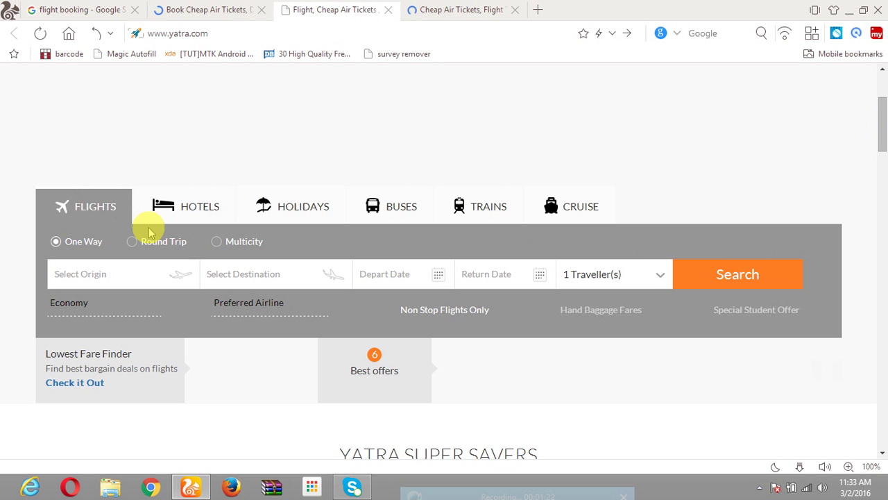
pyautogui.click(109, 273)
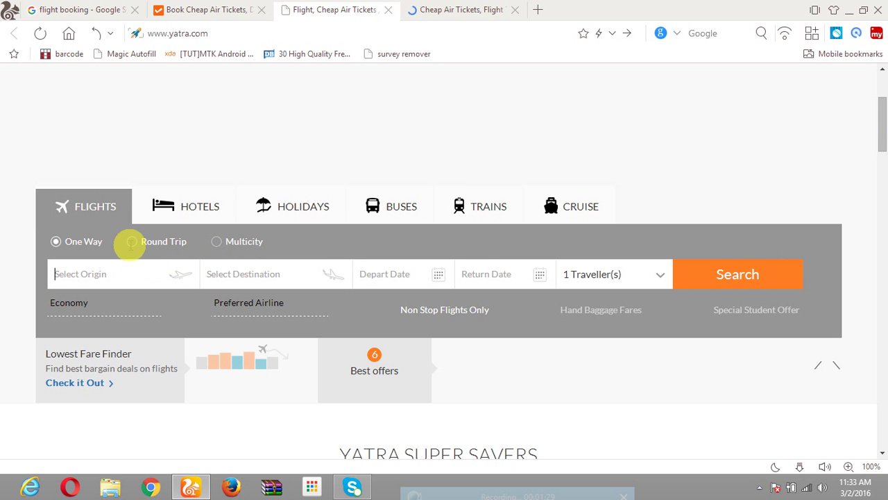
pyautogui.scroll(2, 134, 240)
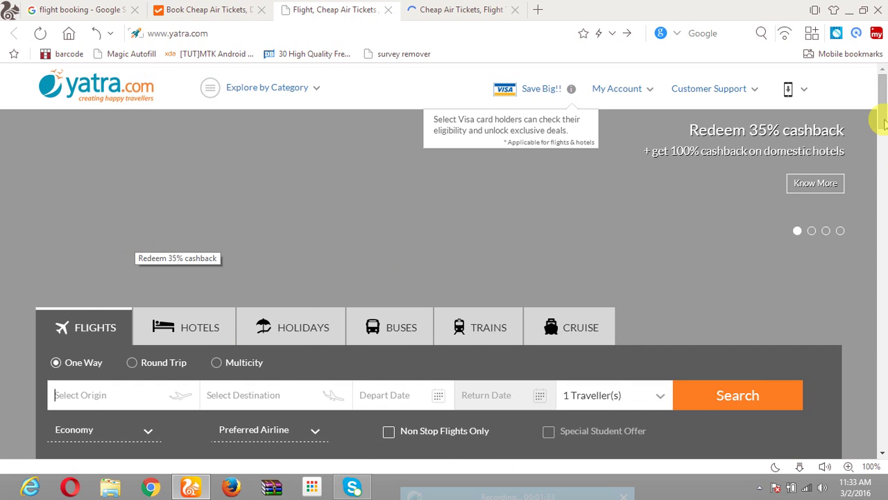
pyautogui.scroll(-1, 881, 118)
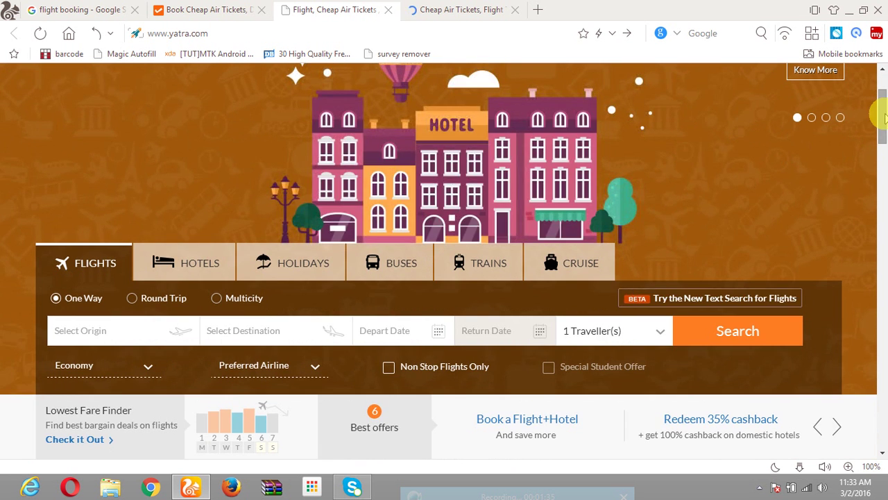
pyautogui.scroll(-2, 880, 133)
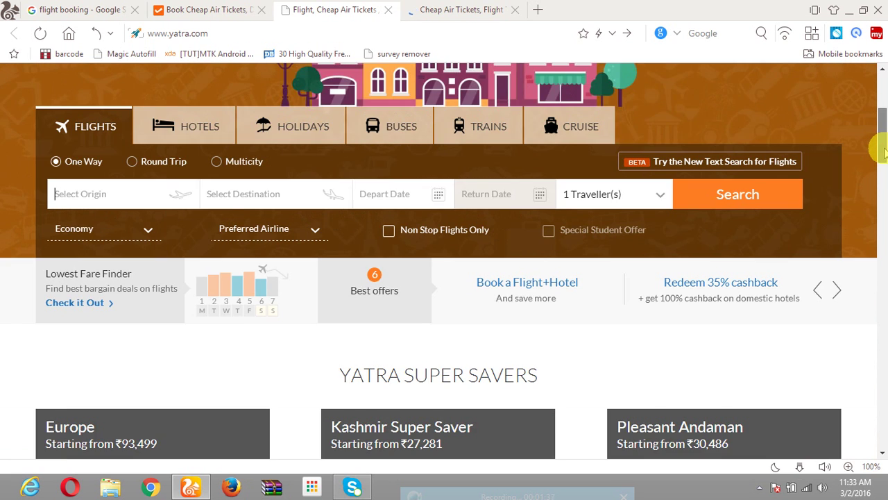
pyautogui.scroll(-1, 881, 148)
pyautogui.scroll(3, 881, 139)
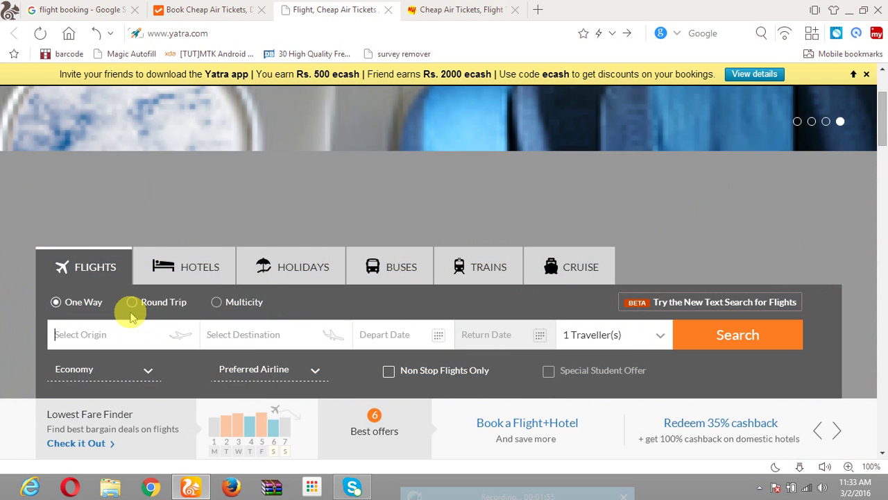
pyautogui.write('jaipur')
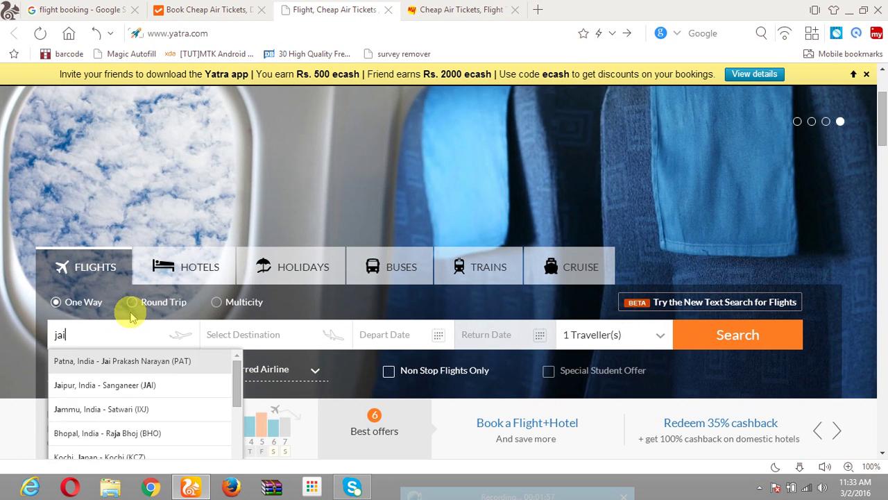
pyautogui.click(228, 355)
# Set the destination to New Delhi, India (DEL) and the departure date to 2 March 2016.
pyautogui.scroll(-2, 257, 340)
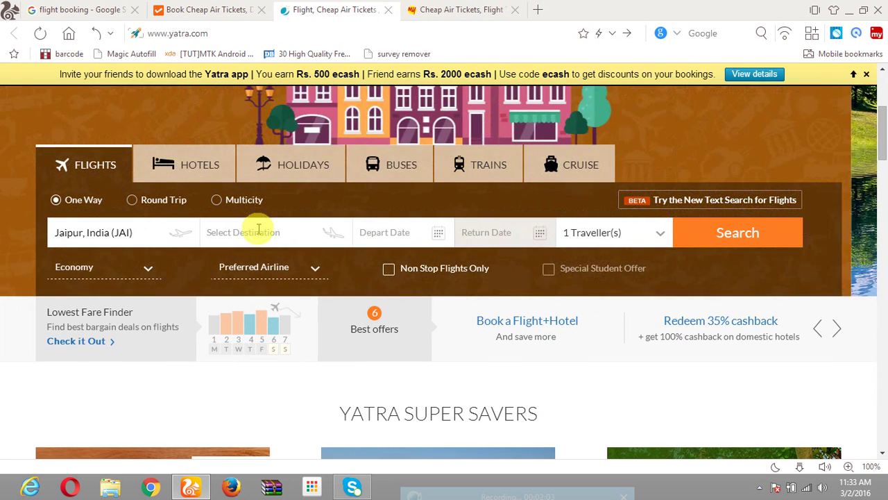
pyautogui.click(258, 231)
pyautogui.write('delhi')
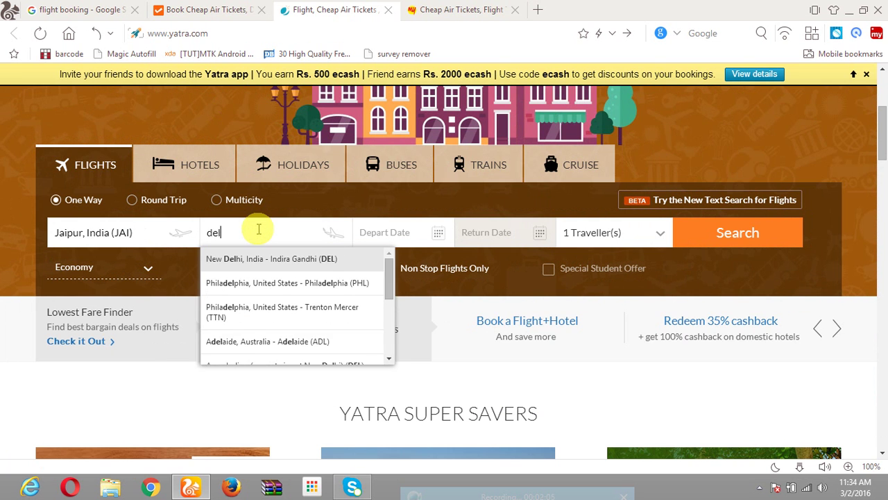
pyautogui.click(265, 264)
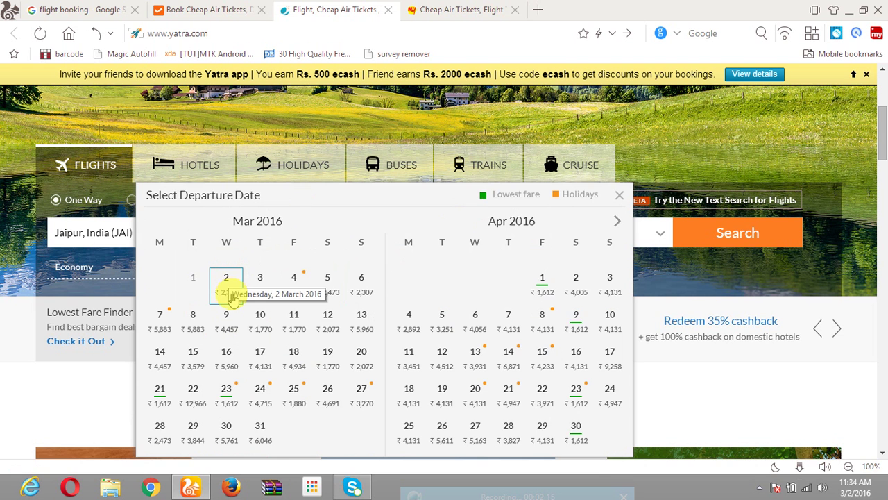
pyautogui.click(229, 278)
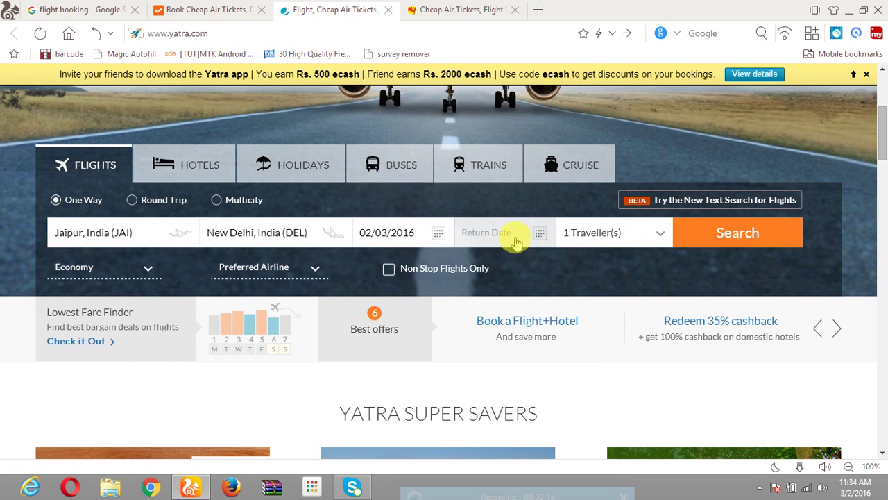
# Examine the available choices for travellers, travel class and preferred airline without changing them.
pyautogui.click(660, 235)
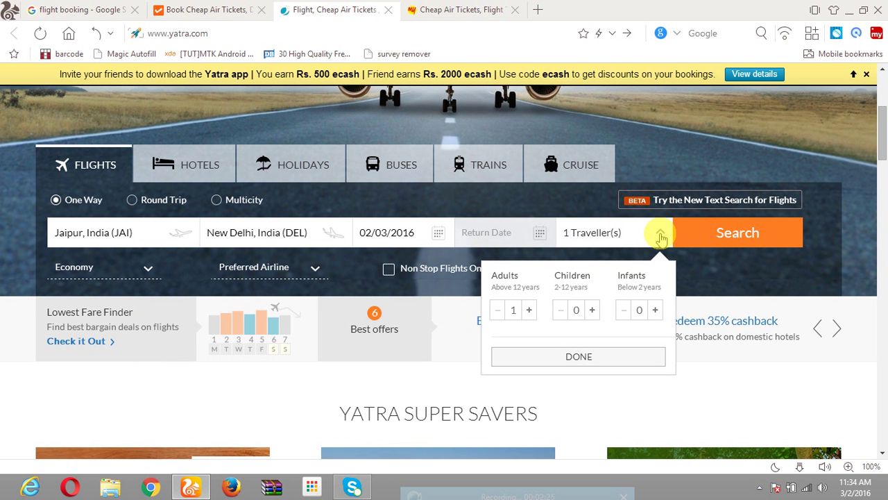
pyautogui.click(660, 234)
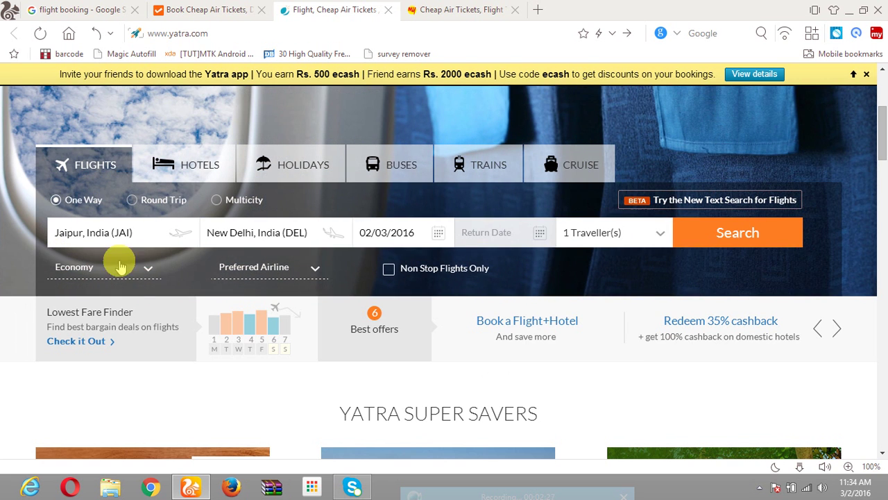
pyautogui.click(142, 270)
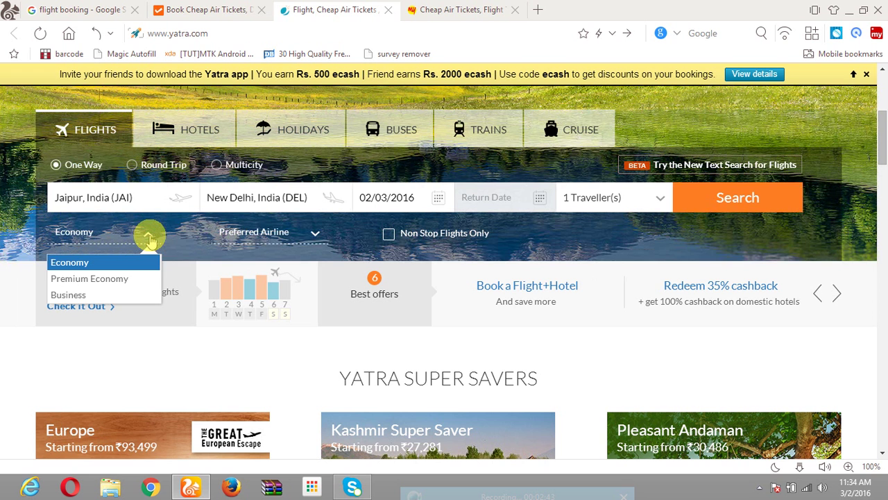
pyautogui.click(149, 238)
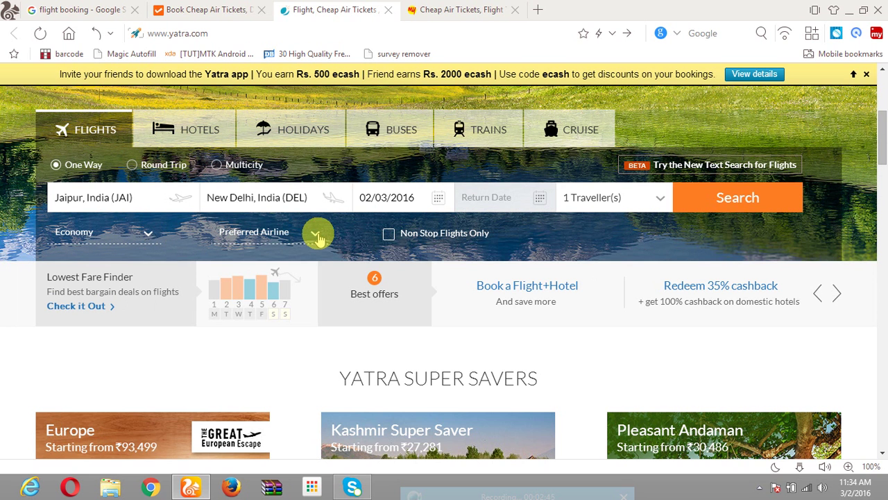
pyautogui.click(316, 237)
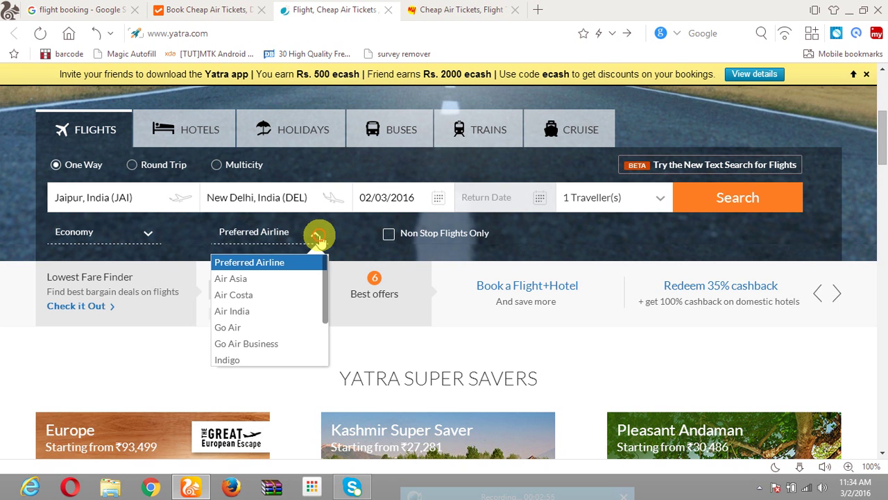
pyautogui.click(318, 238)
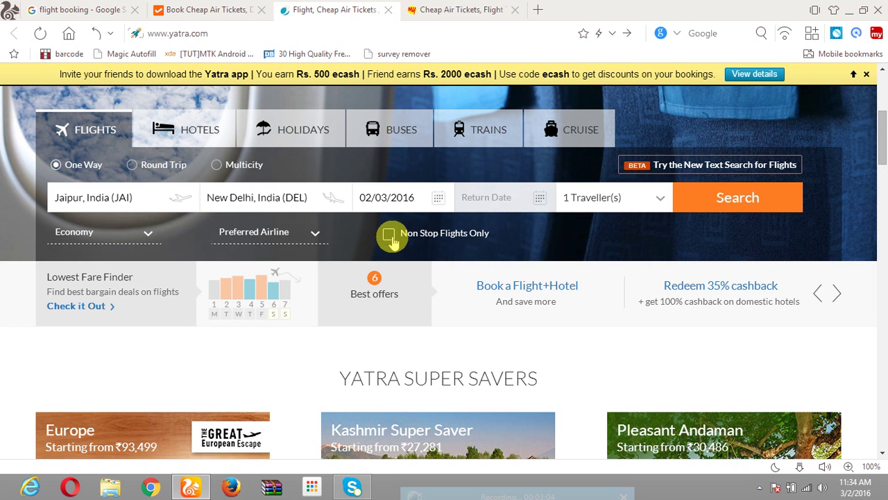
# Run the flight search and view the flight details of the Air India AI-492 result, closing them when done.
pyautogui.click(778, 201)
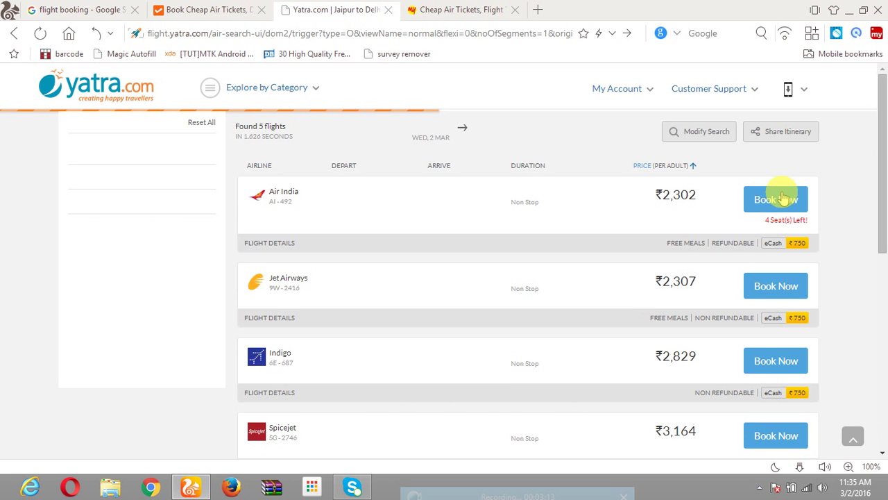
pyautogui.moveTo(883, 134); pyautogui.dragTo(883, 161)
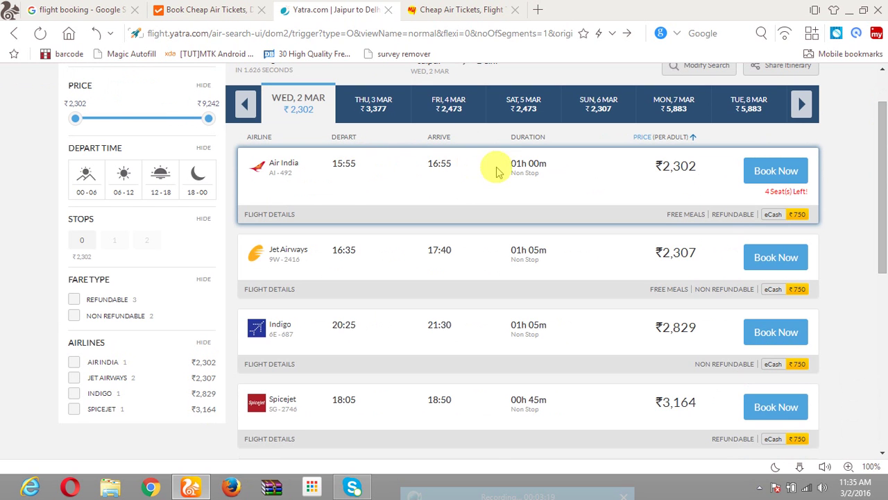
pyautogui.scroll(-1, 884, 177)
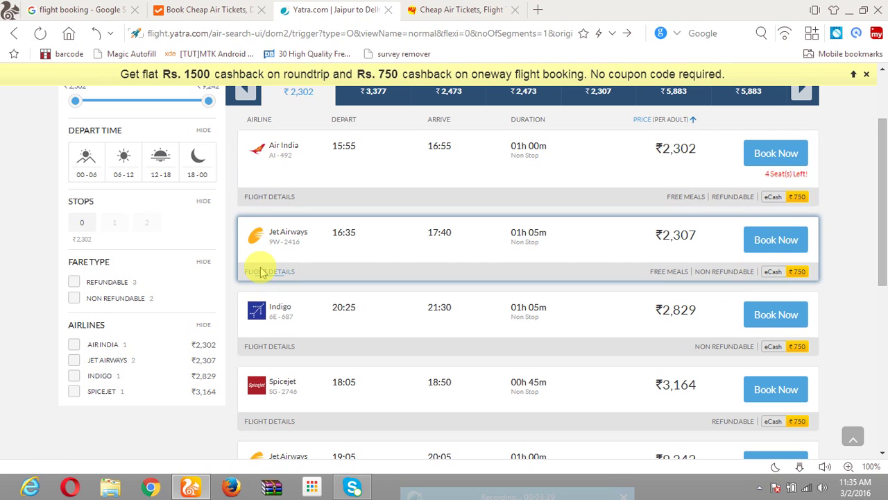
pyautogui.click(279, 198)
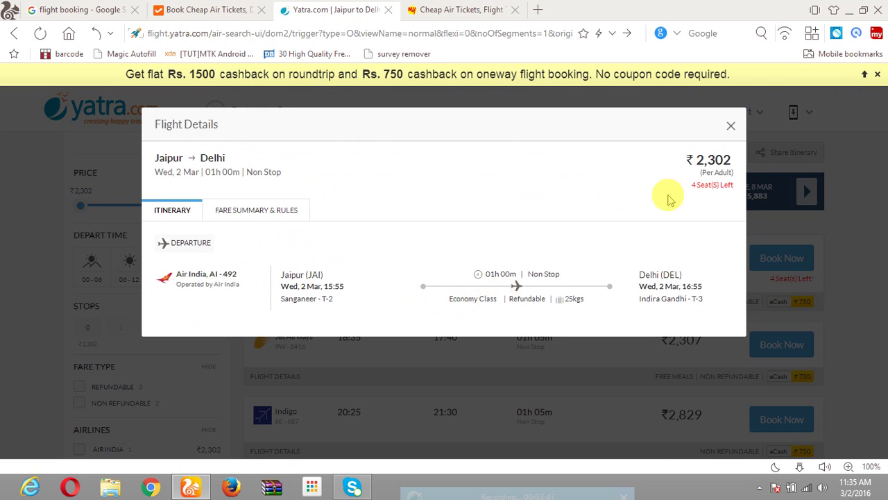
pyautogui.click(732, 127)
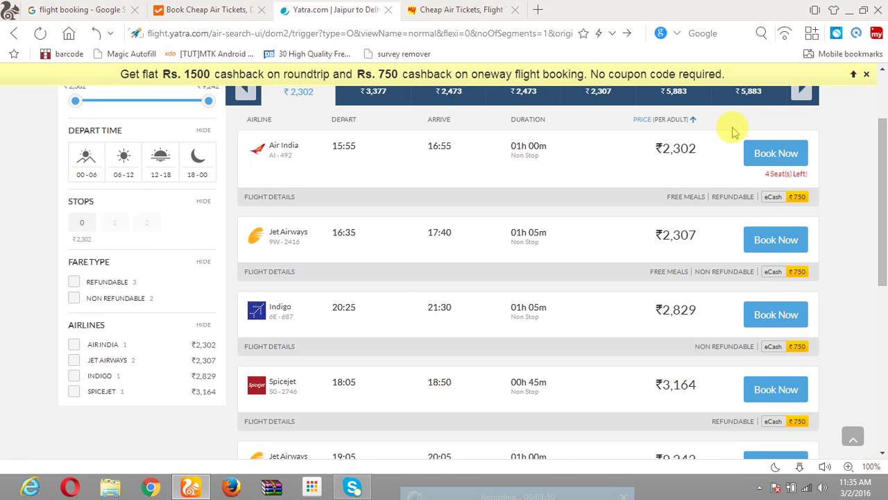
# View the Air India AI-492 fare summary and start its booking up to the sign-in form, closing the form and the cashback banner.
pyautogui.moveTo(696, 151)
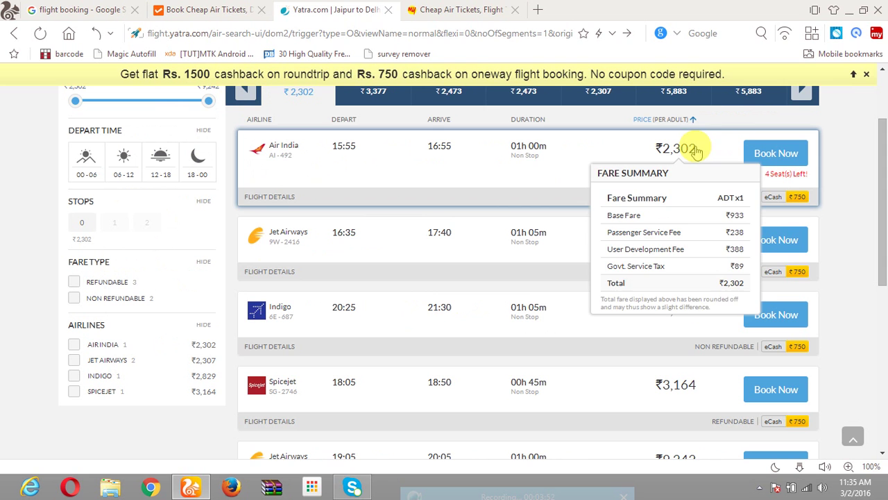
pyautogui.click(776, 154)
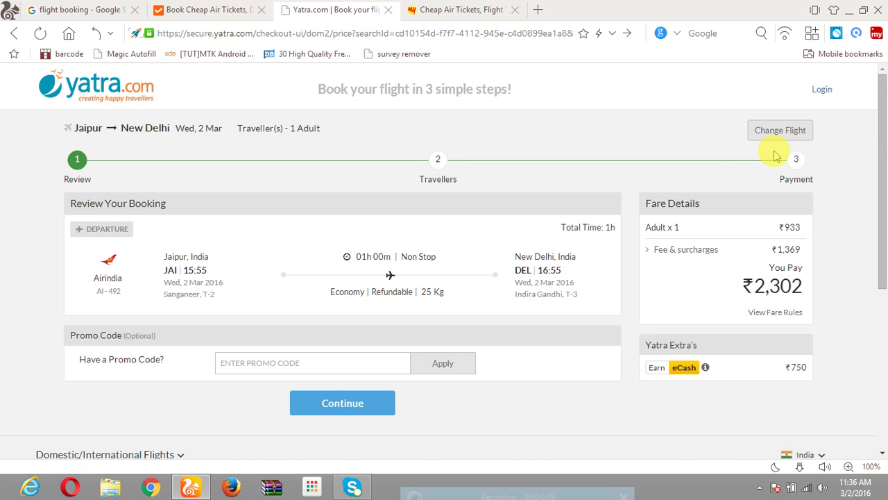
pyautogui.moveTo(884, 153); pyautogui.dragTo(882, 195)
pyautogui.click(366, 313)
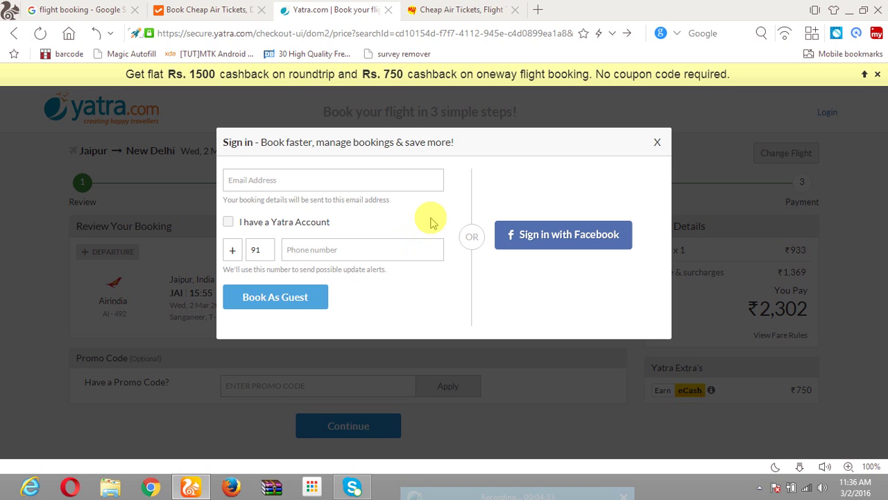
pyautogui.click(659, 144)
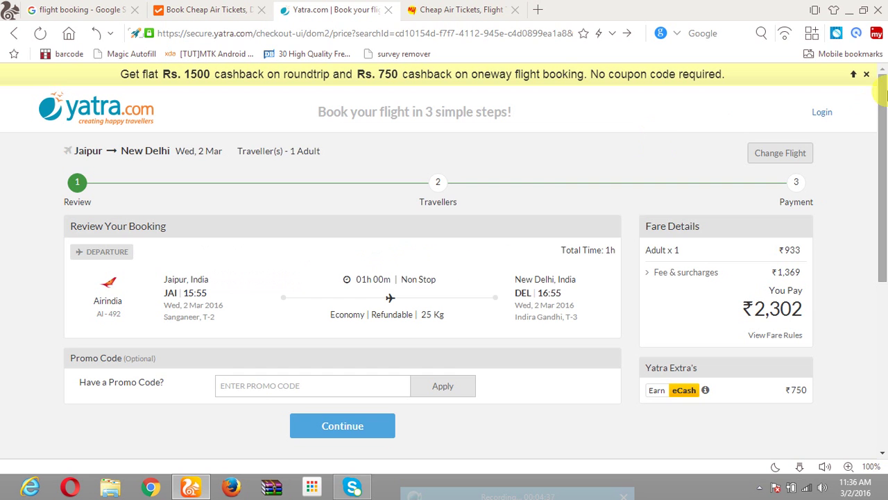
pyautogui.click(866, 75)
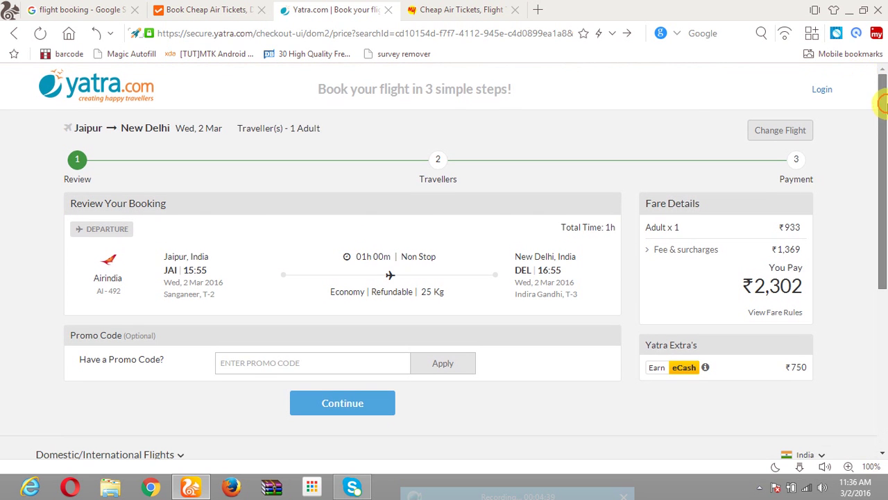
# Return to Yatra's home page, view its hotel search form, and close the site to switch to Cleartrip.
pyautogui.click(14, 35)
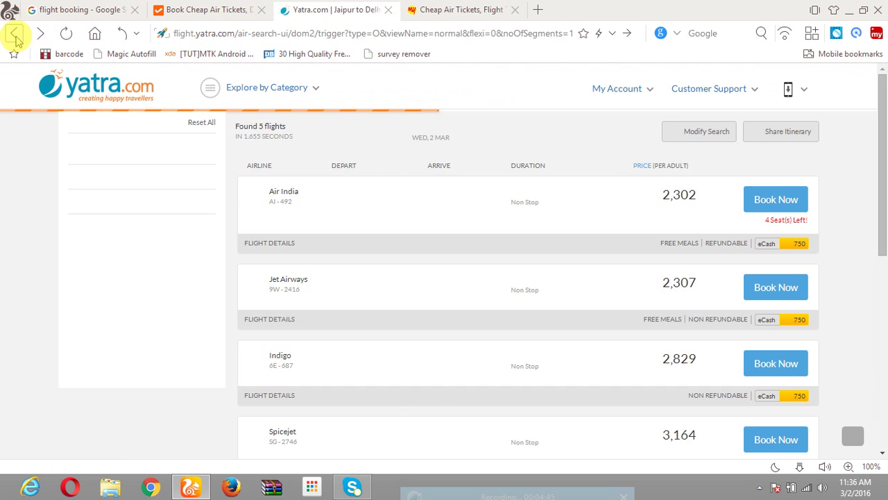
pyautogui.click(15, 34)
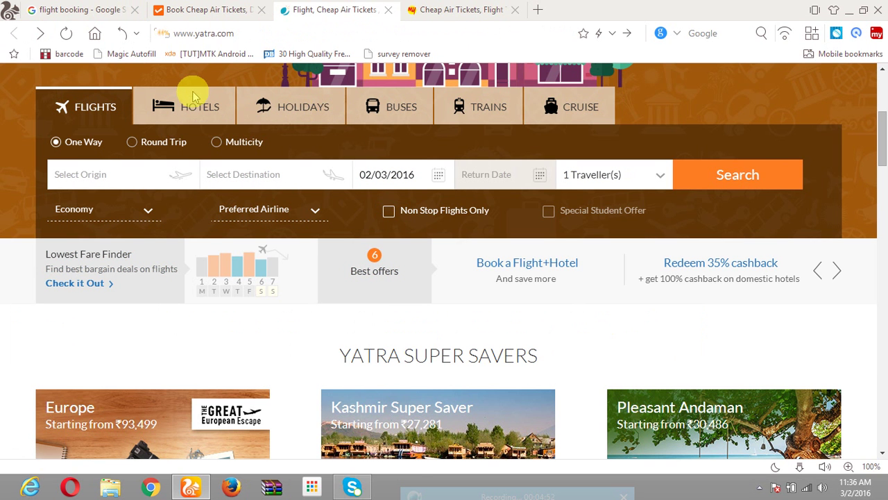
pyautogui.click(330, 101)
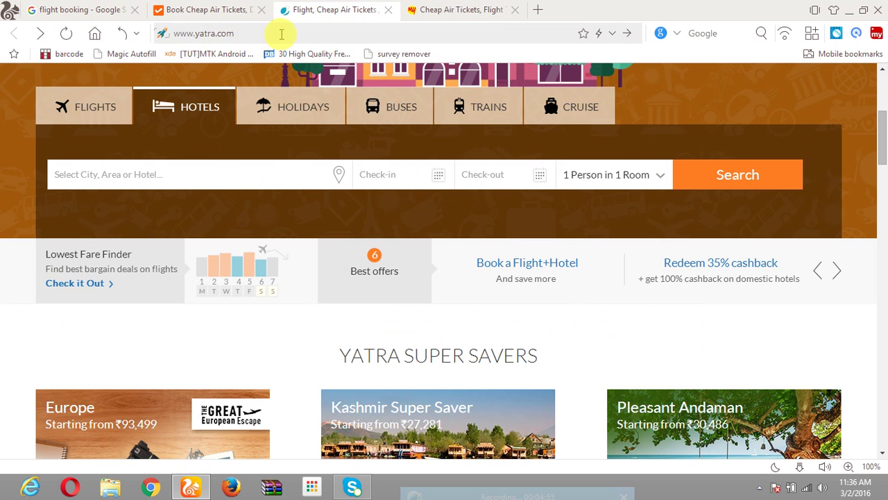
pyautogui.click(387, 11)
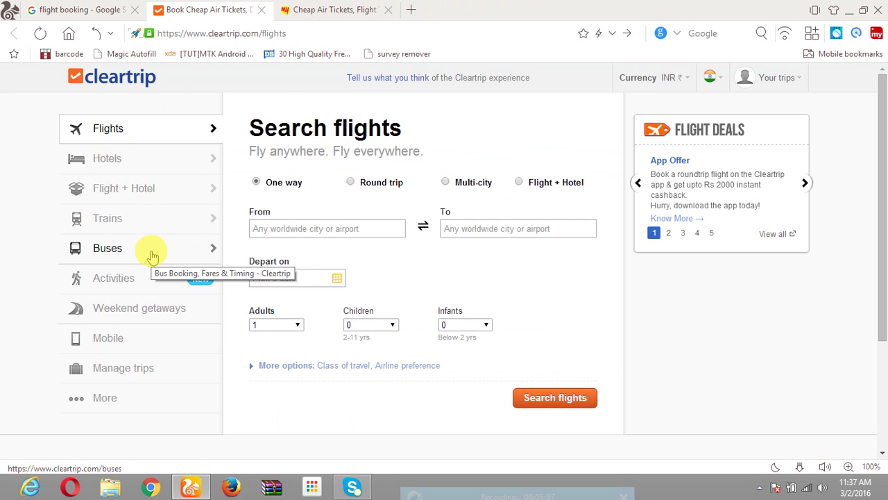
# Set the one-way flight route on Cleartrip from Jaipur, IN - Sanganeer (JAI) to Jammu, IN - Satwari (IXJ).
pyautogui.click(342, 227)
pyautogui.write('jaipur')
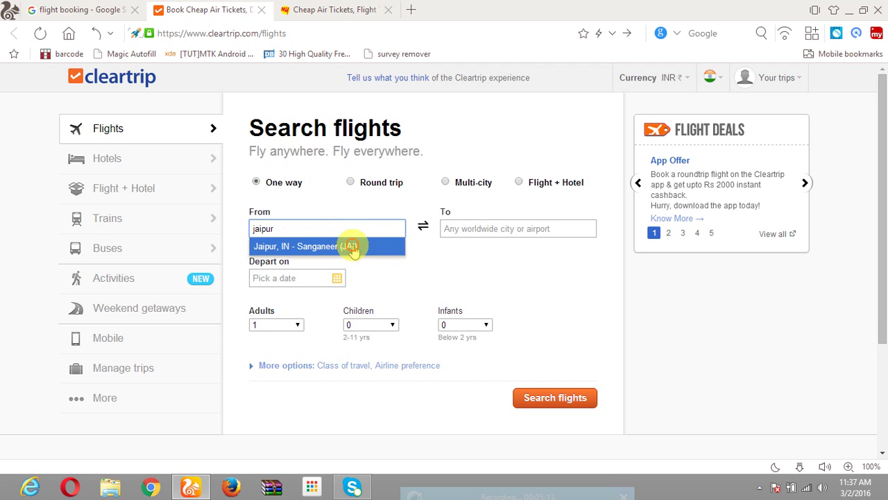
pyautogui.click(358, 246)
pyautogui.write('j')
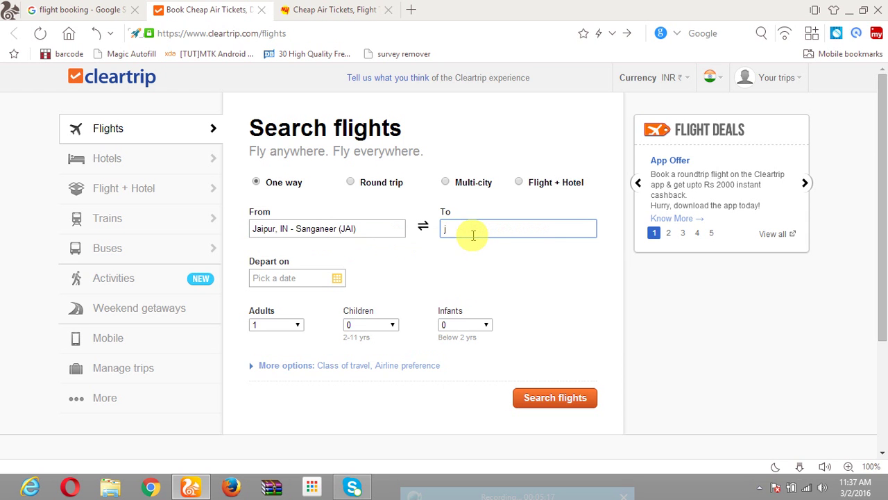
pyautogui.write('Mmmu, IN - Satwari (IXJ')
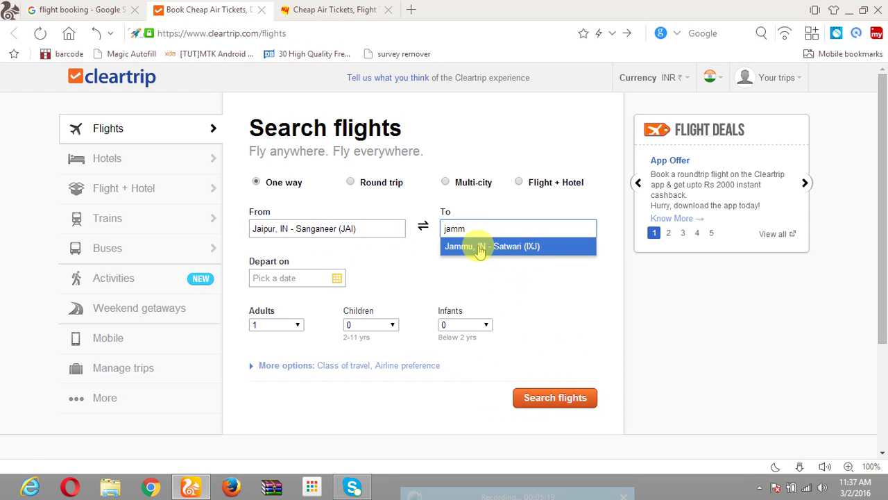
pyautogui.click(476, 244)
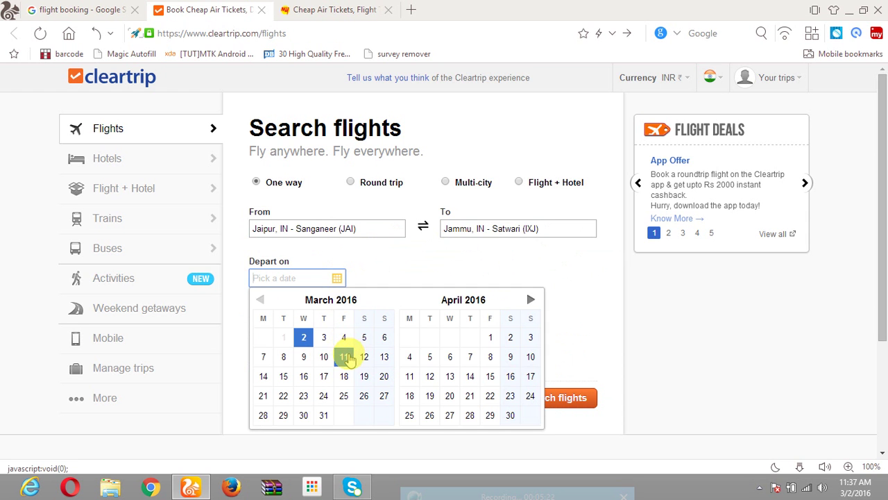
# Set the departure date to Fri, 11 Mar, 2016 and search for flights, looking through the listed results.
pyautogui.click(345, 357)
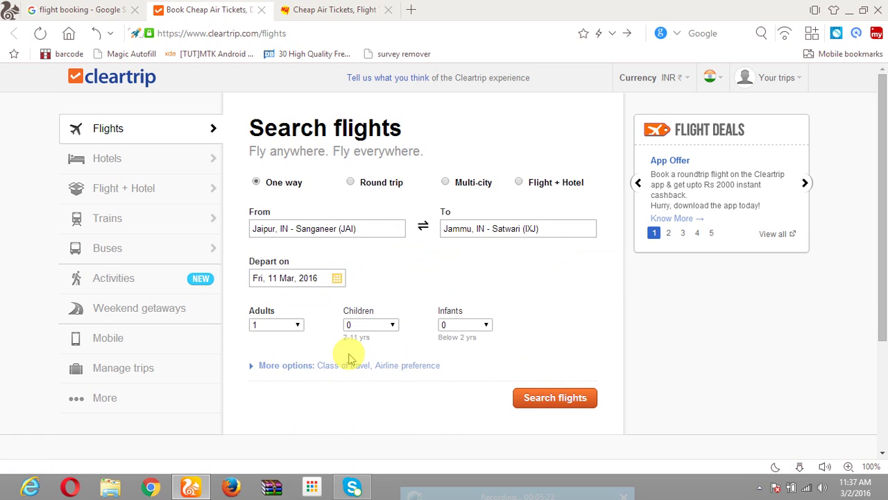
pyautogui.click(527, 403)
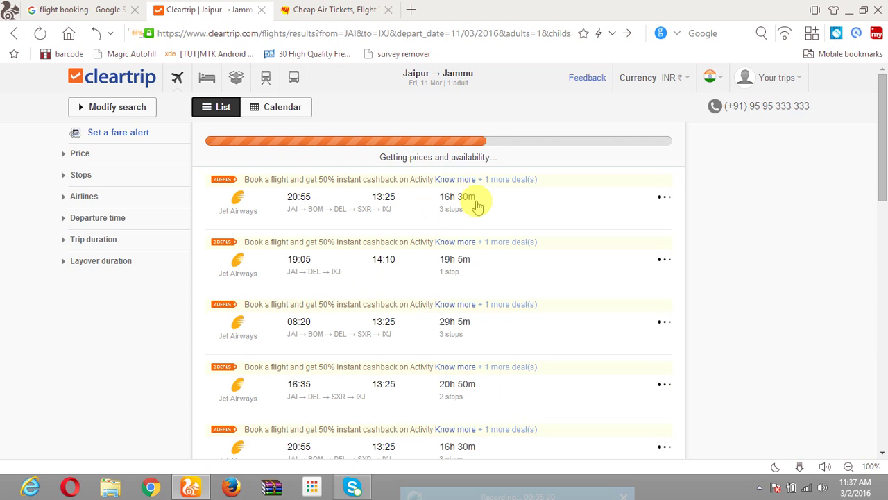
pyautogui.scroll(-3, 883, 177)
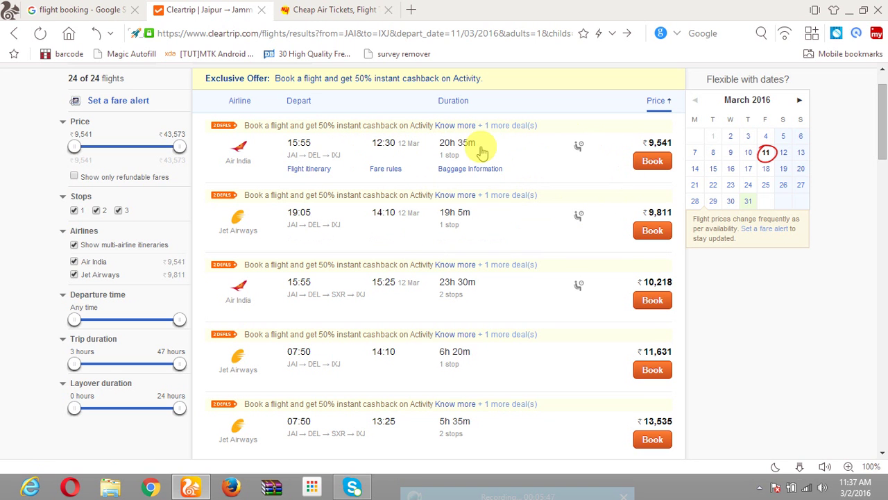
pyautogui.scroll(1, 884, 118)
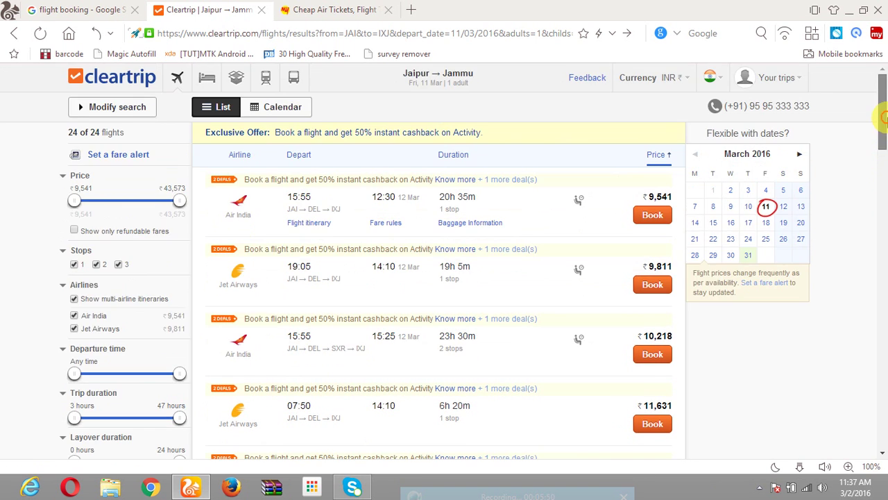
# Leave the flight results and examine Cleartrip's hotel search form, including its traveller choices, without changing anything.
pyautogui.click(17, 33)
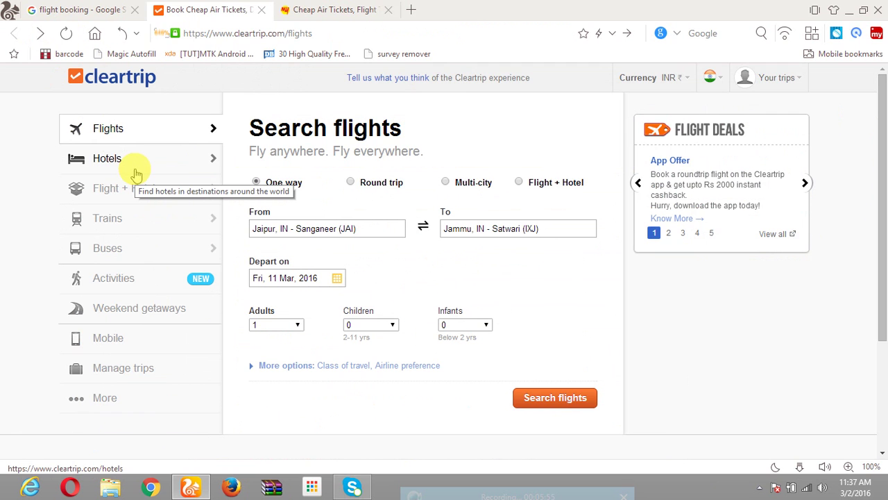
pyautogui.click(136, 173)
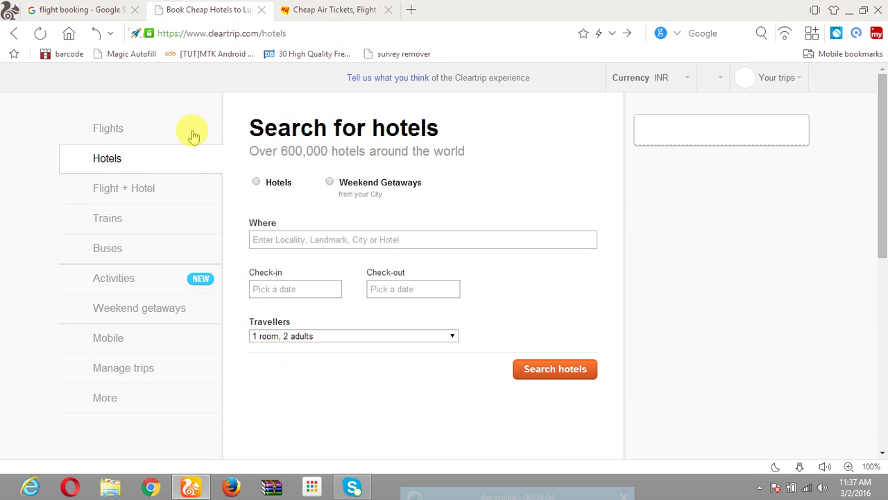
pyautogui.click(336, 240)
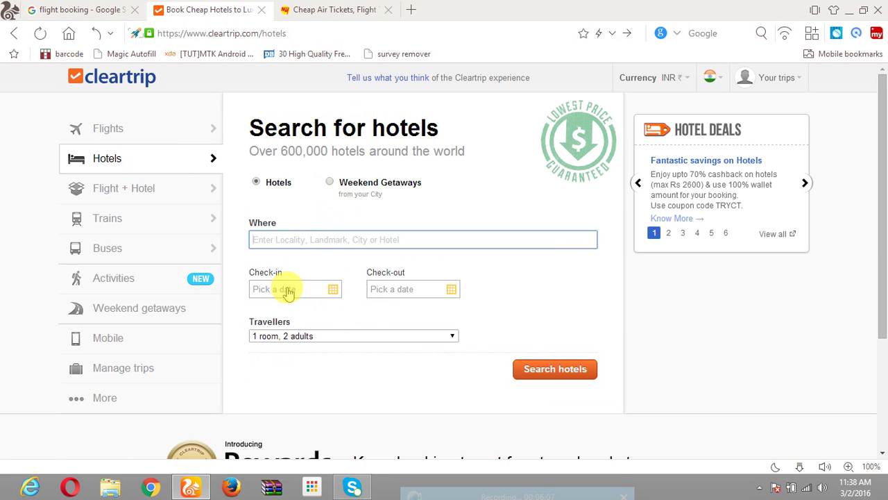
pyautogui.click(351, 336)
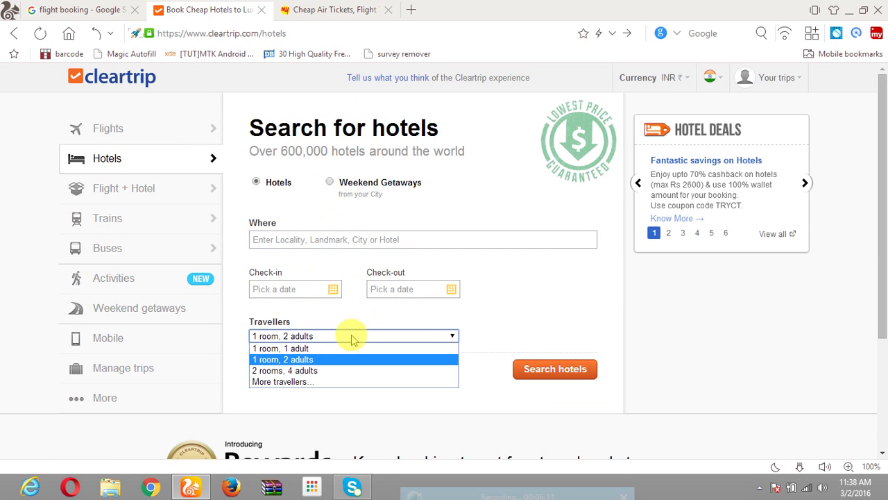
pyautogui.click(575, 344)
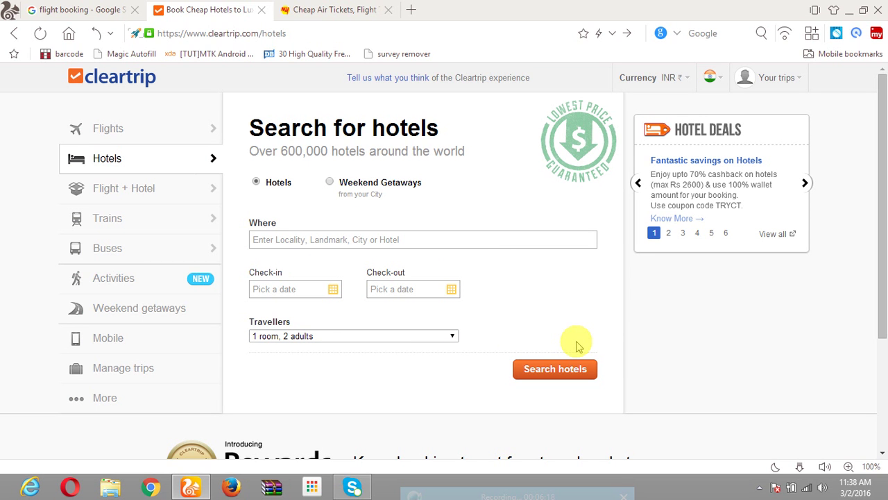
# Open Cleartrip's train search and set the route from Jaipur -- All stations to Mumbai Central (BCT).
pyautogui.click(165, 222)
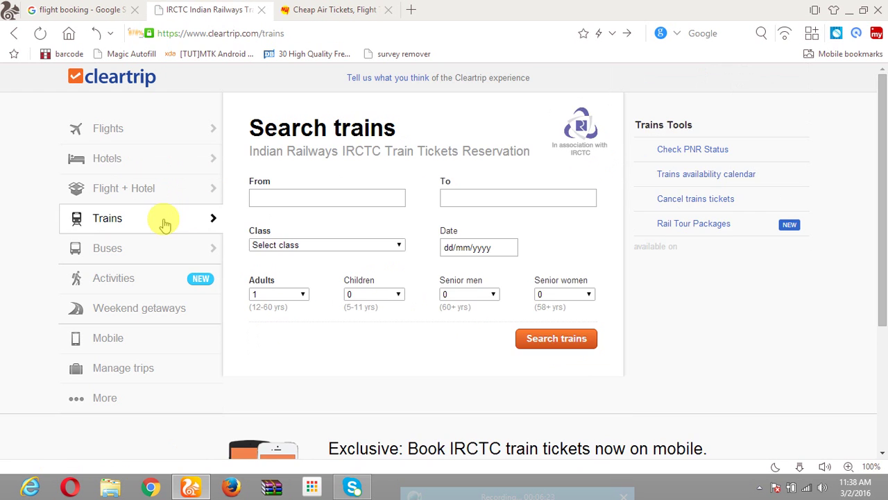
pyautogui.click(303, 198)
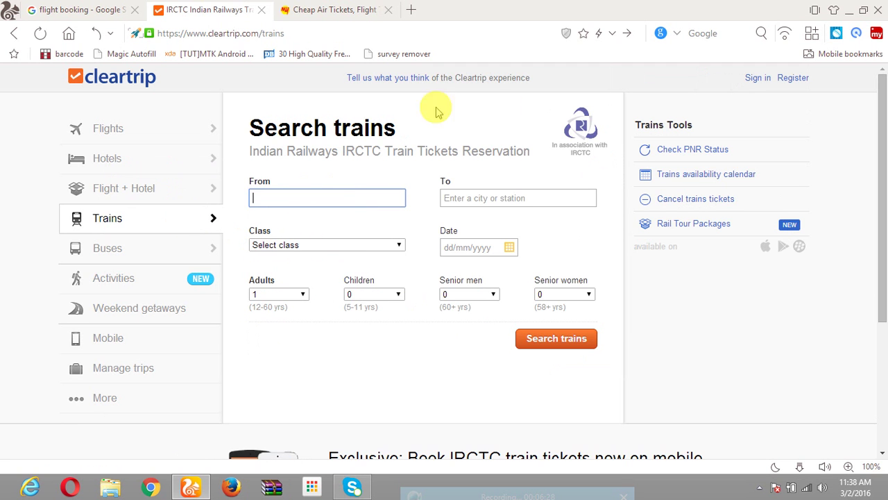
pyautogui.write('jaipur')
pyautogui.click(335, 212)
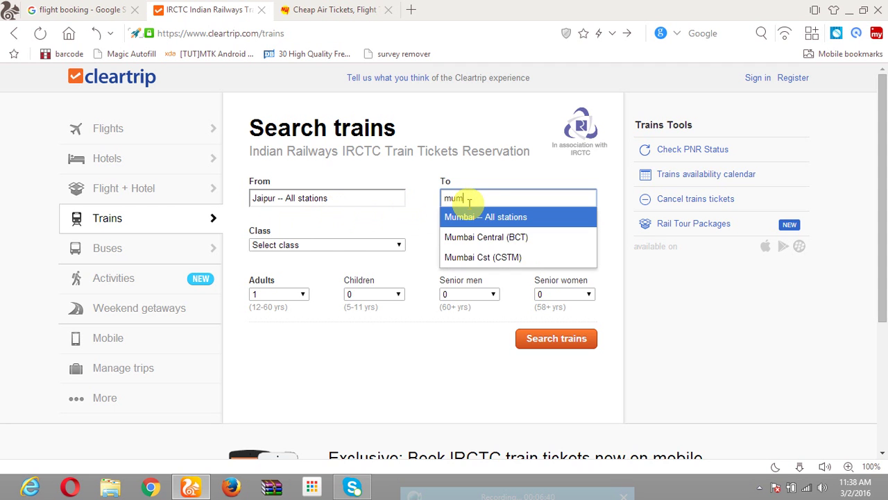
pyautogui.click(476, 238)
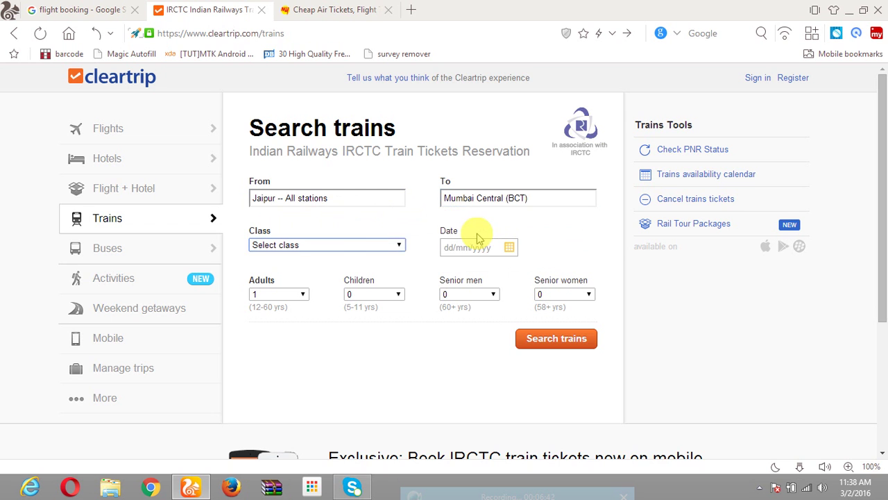
# Set the train class to Sleeper (SL) and the date to 18/3/2016, and search for trains.
pyautogui.click(402, 246)
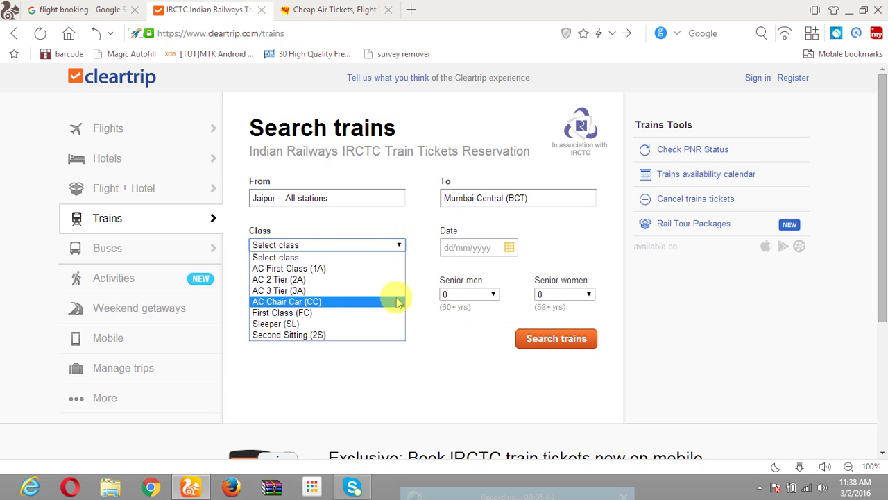
pyautogui.click(395, 324)
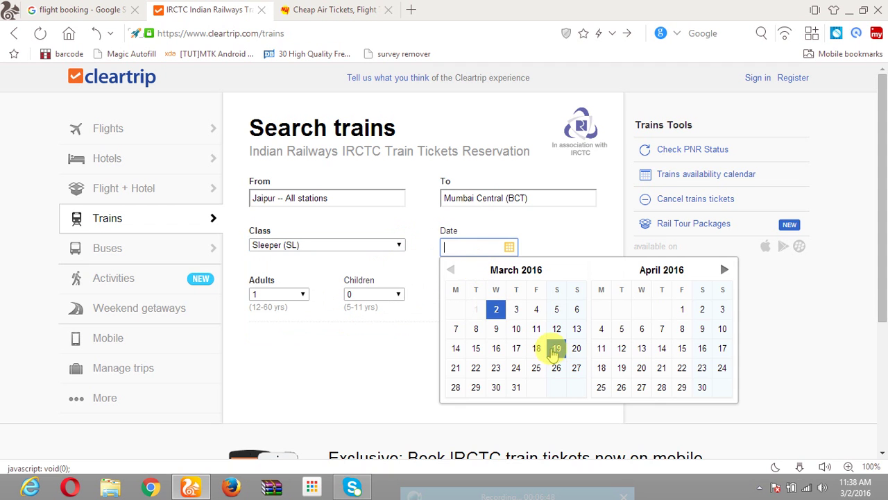
pyautogui.click(535, 348)
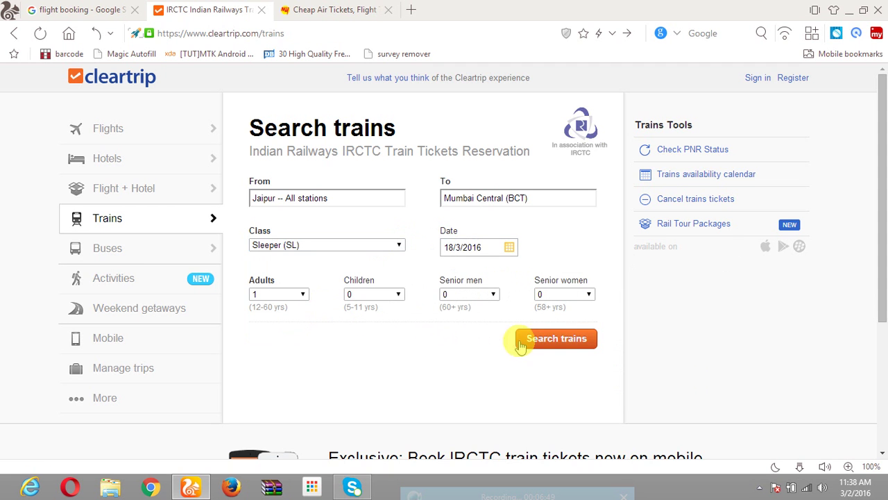
pyautogui.click(573, 341)
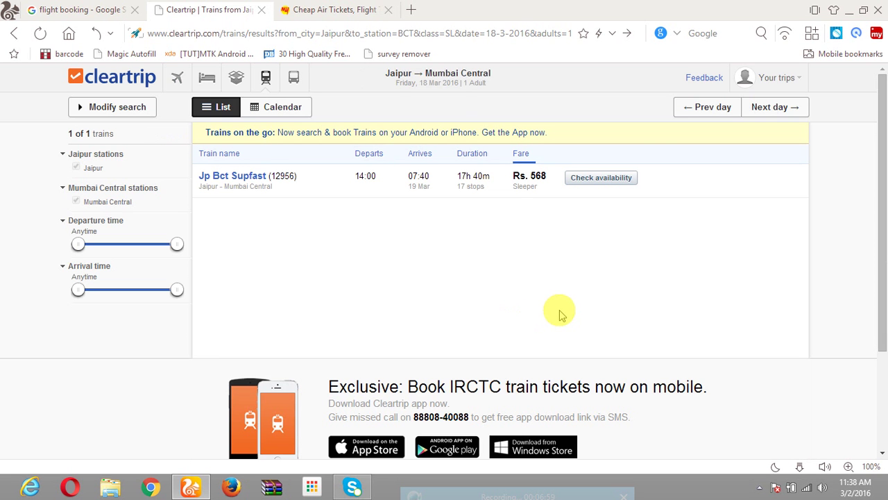
# Check the seat availability of the Jp Bct Supfast (12956) train and read the response.
pyautogui.moveTo(875, 163); pyautogui.dragTo(881, 196)
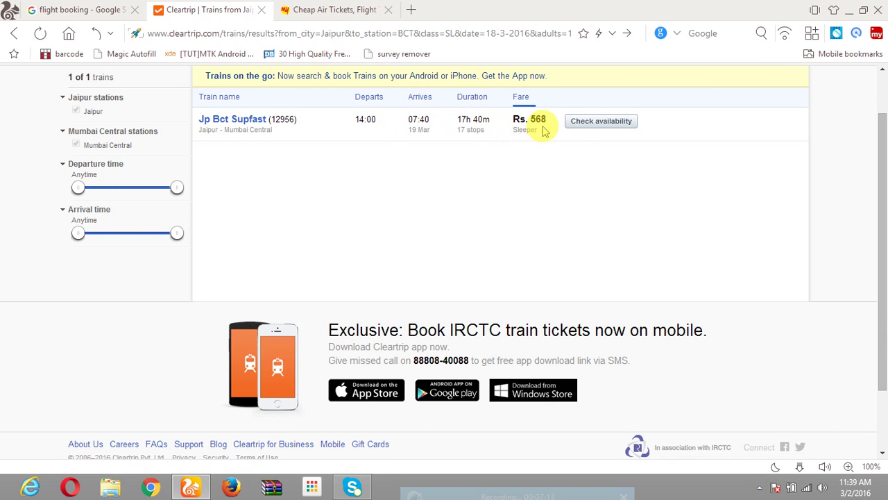
pyautogui.click(580, 125)
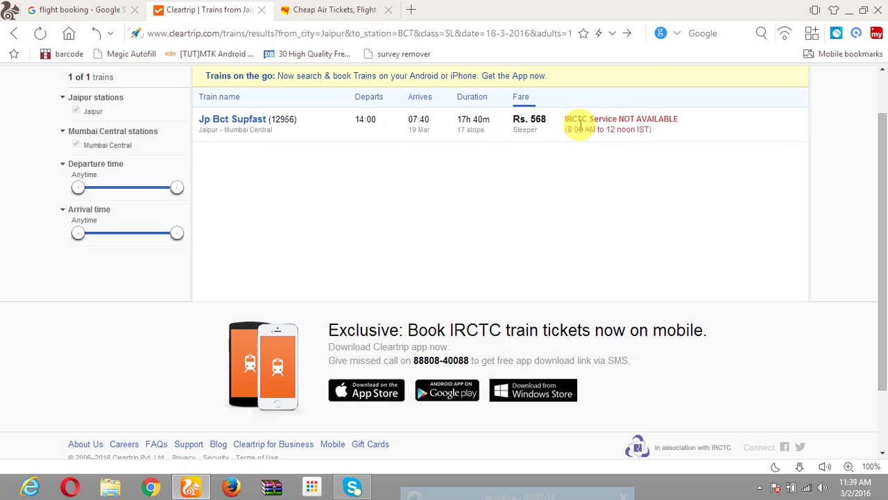
pyautogui.moveTo(567, 119); pyautogui.dragTo(664, 129)
pyautogui.click(662, 132)
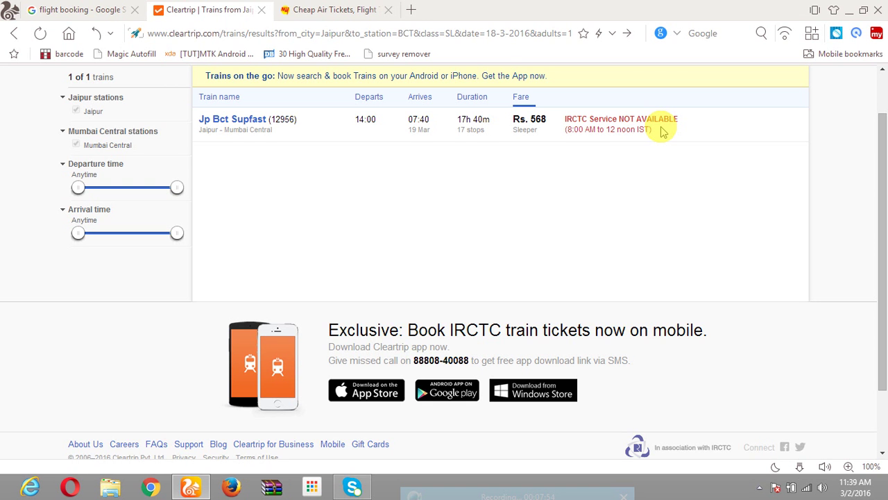
pyautogui.hotkey('alt', 'Tab')
pyautogui.hotkey('alt', 'Tab')
pyautogui.press('Tab')
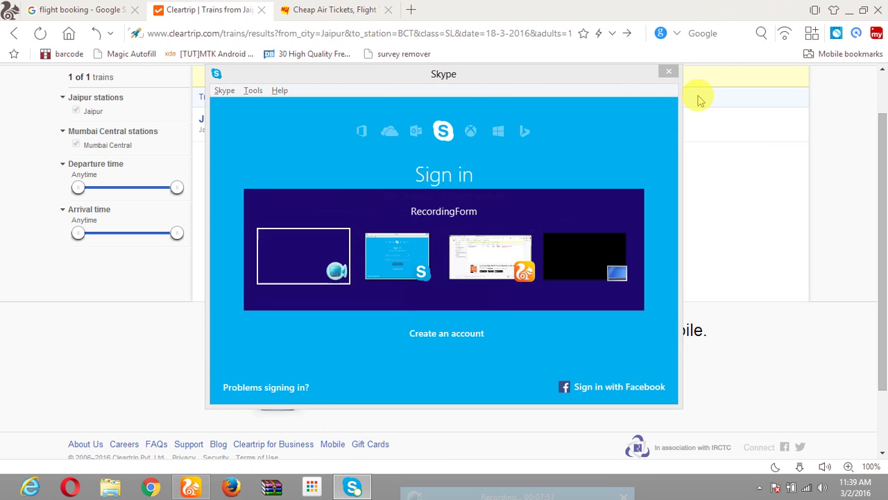
pyautogui.press('Escape')
pyautogui.moveTo(520, 396)
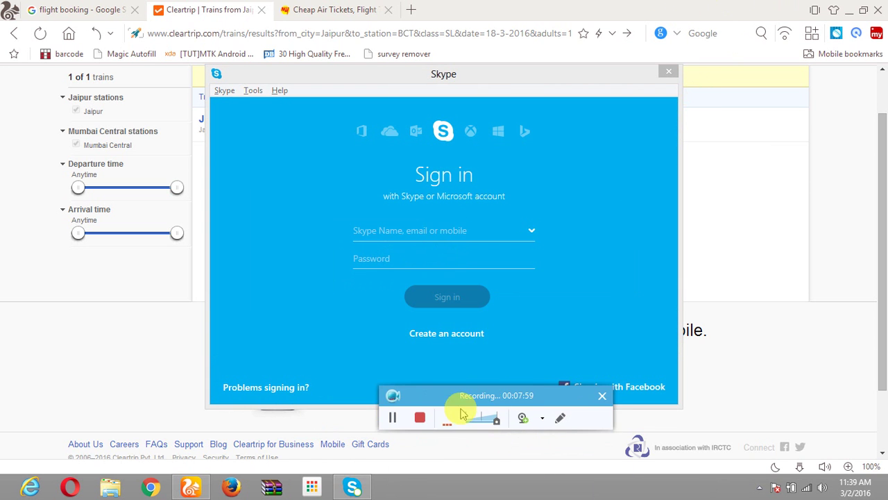